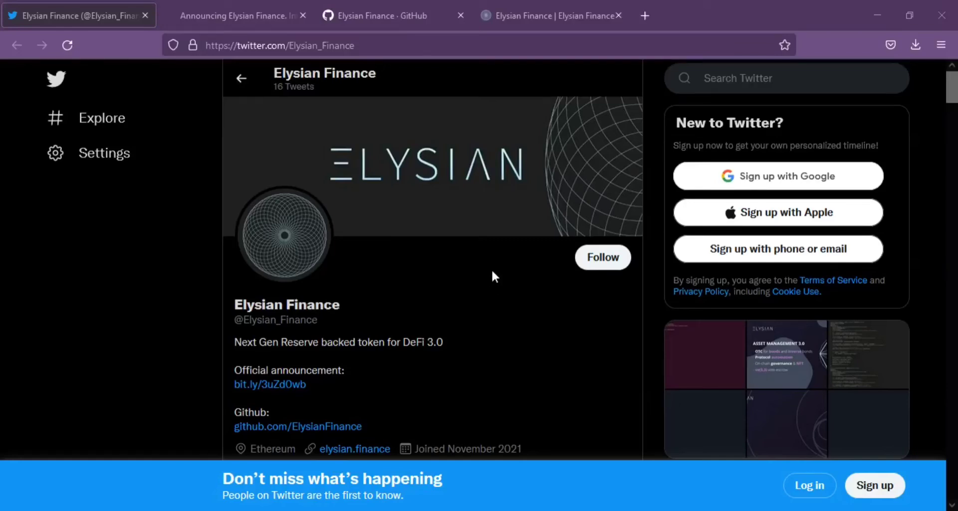
scroll(417, 303, "down", 1)
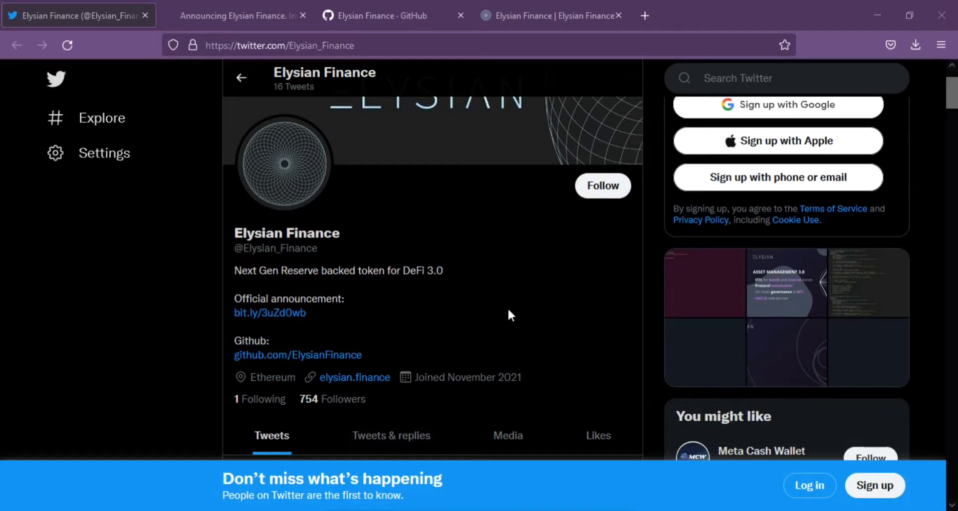
scroll(507, 316, "down", 1)
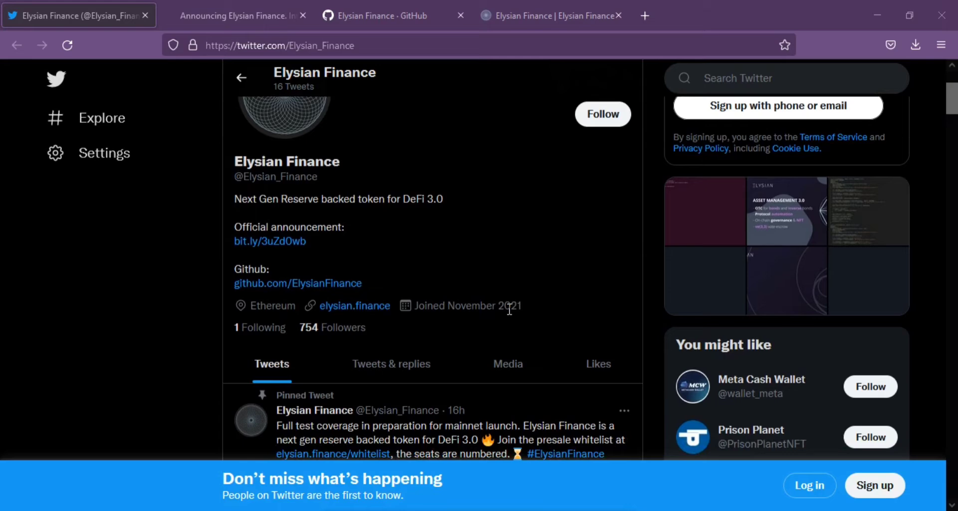
scroll(509, 309, "down", 1)
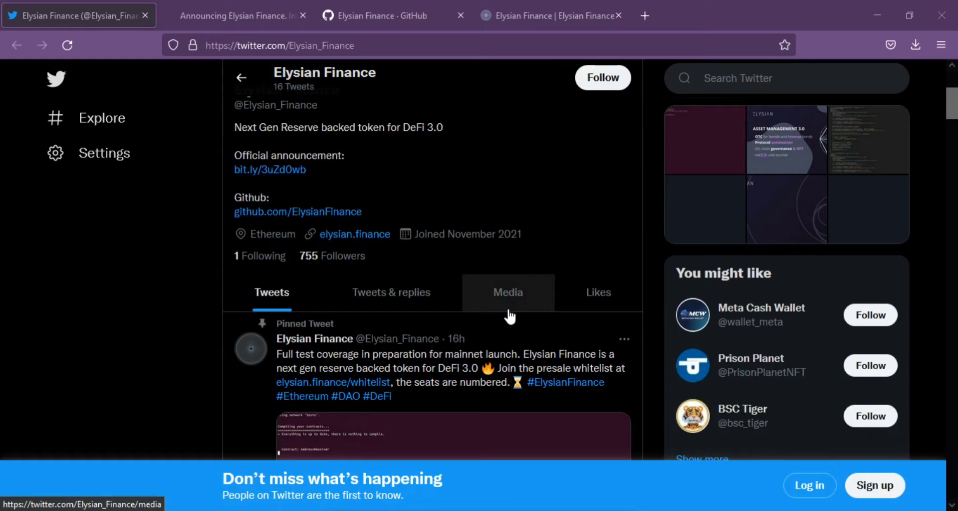
scroll(509, 315, "down", 1)
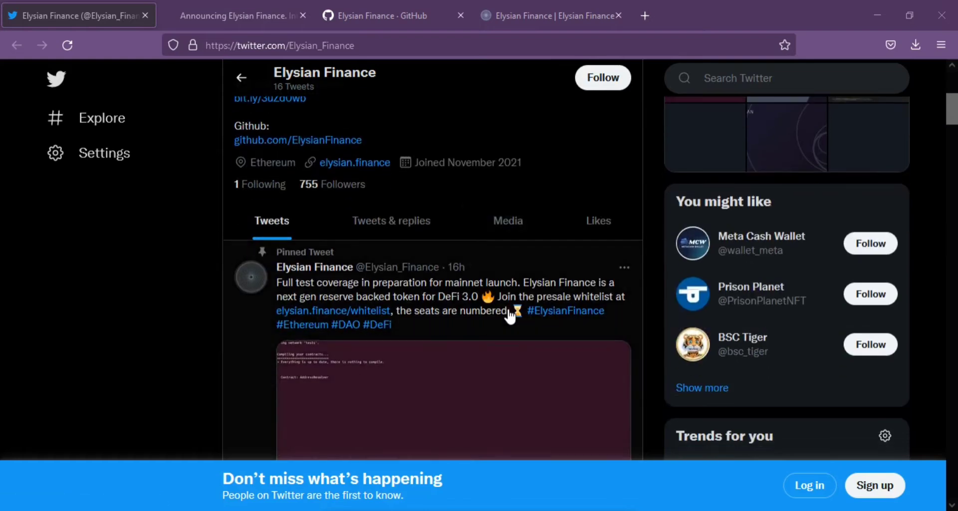
scroll(508, 315, "down", 1)
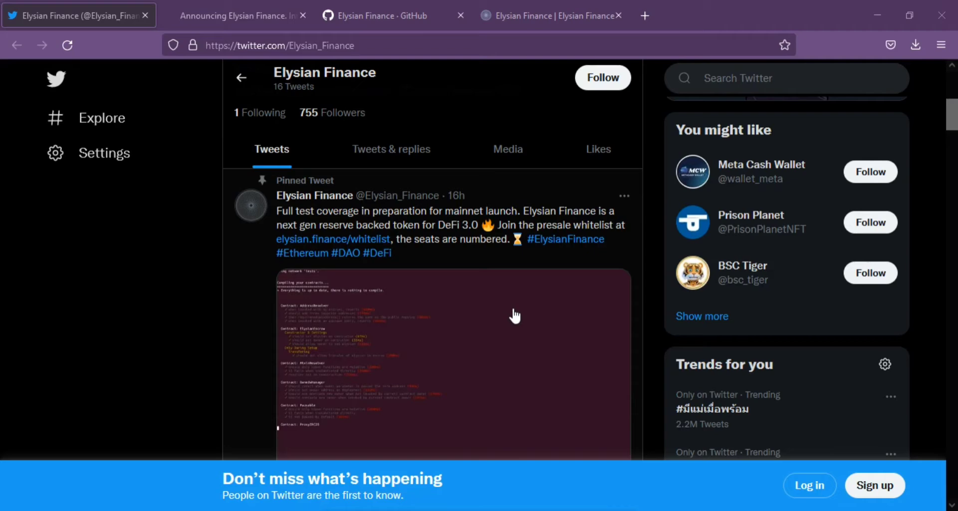
scroll(514, 315, "down", 1)
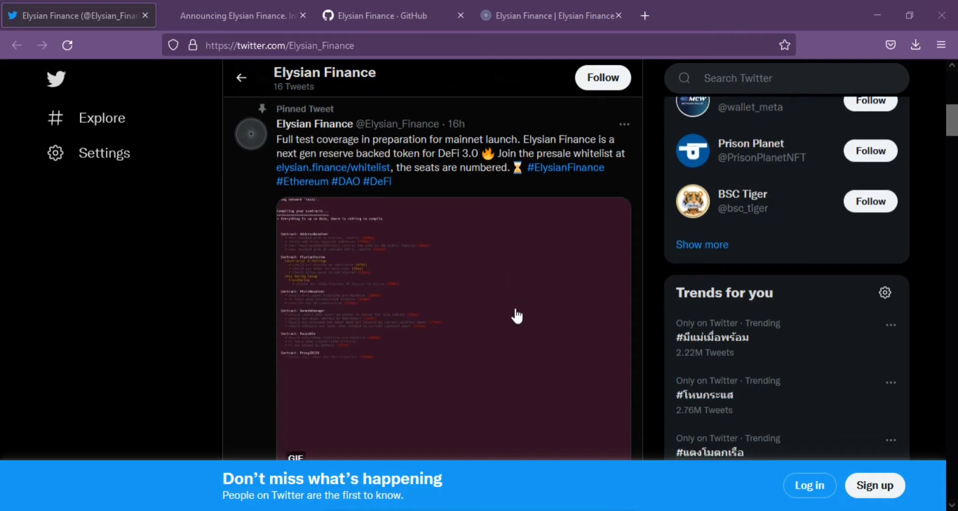
scroll(516, 315, "down", 1)
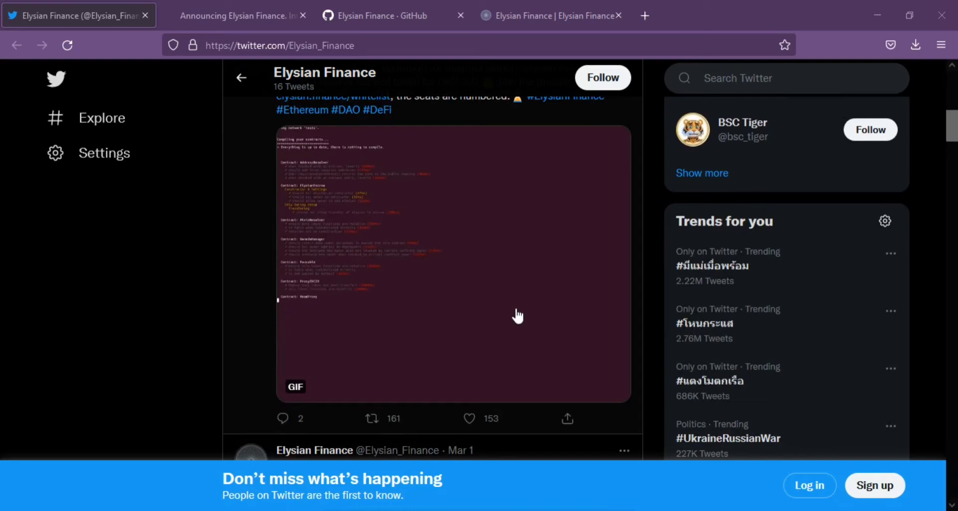
scroll(518, 315, "down", 1)
scroll(518, 315, "down", 1)
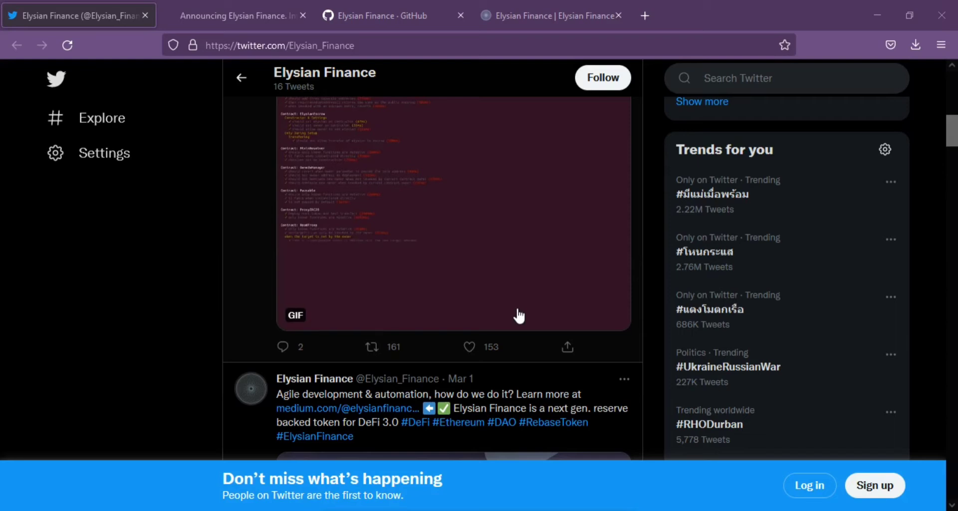
scroll(519, 316, "down", 1)
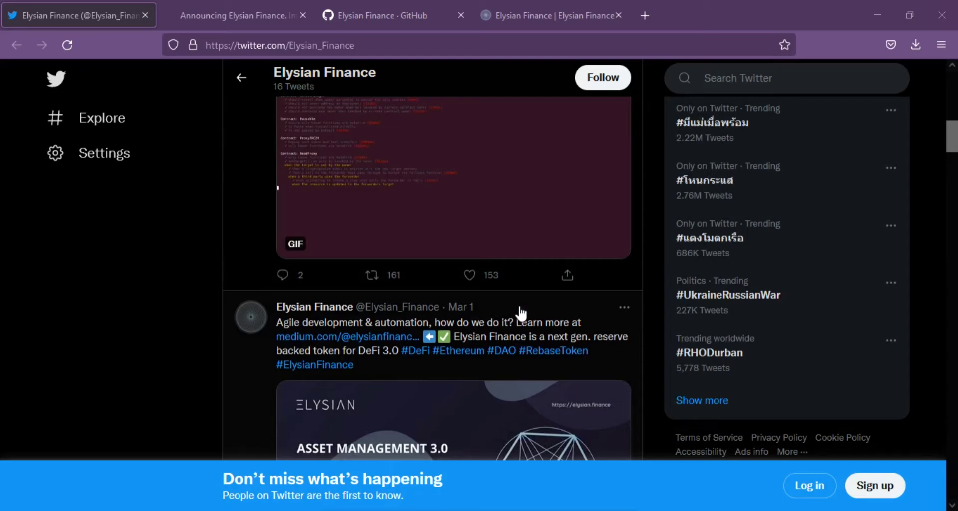
scroll(522, 311, "down", 1)
scroll(521, 310, "down", 1)
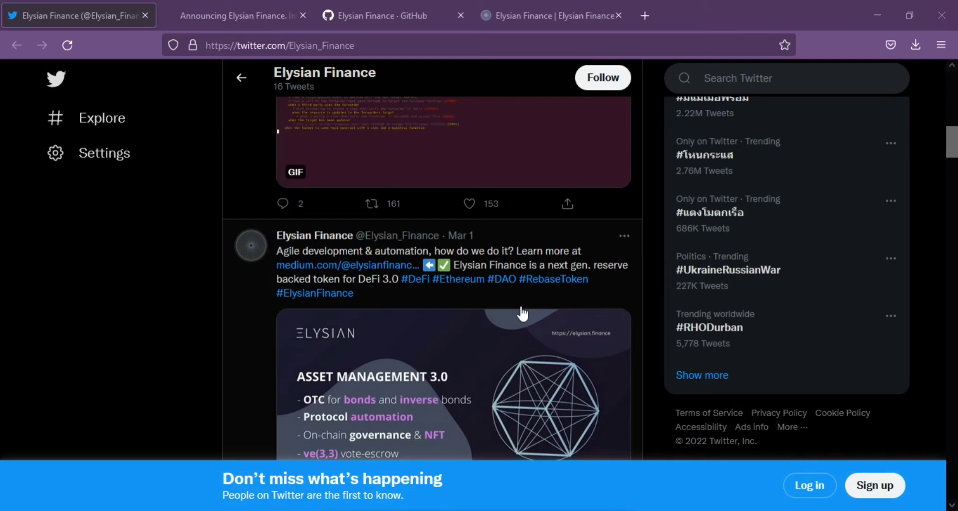
scroll(521, 311, "down", 2)
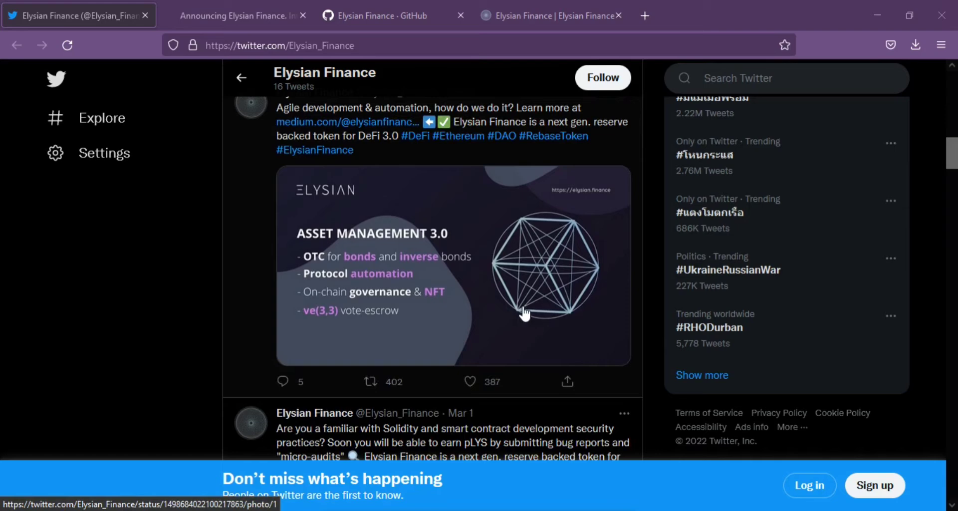
scroll(524, 314, "down", 1)
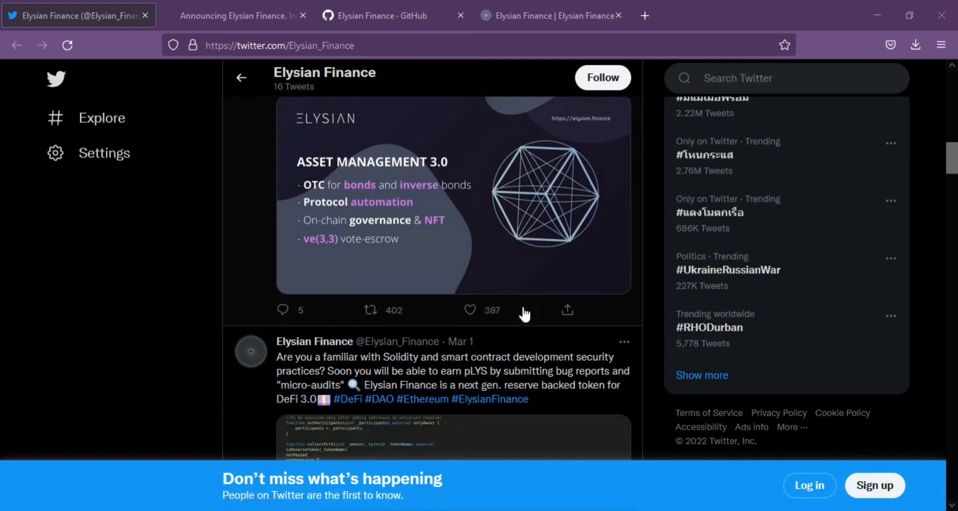
scroll(524, 314, "down", 2)
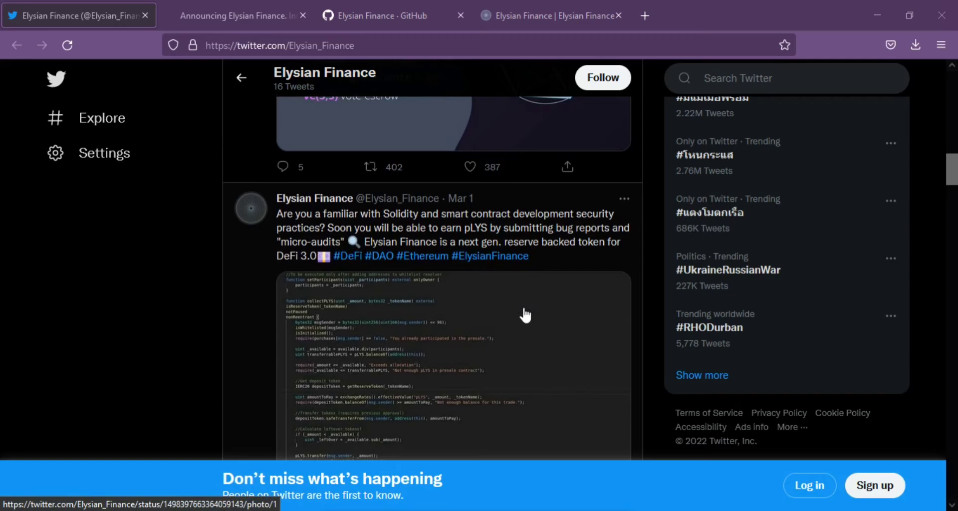
scroll(524, 314, "down", 1)
scroll(524, 313, "down", 2)
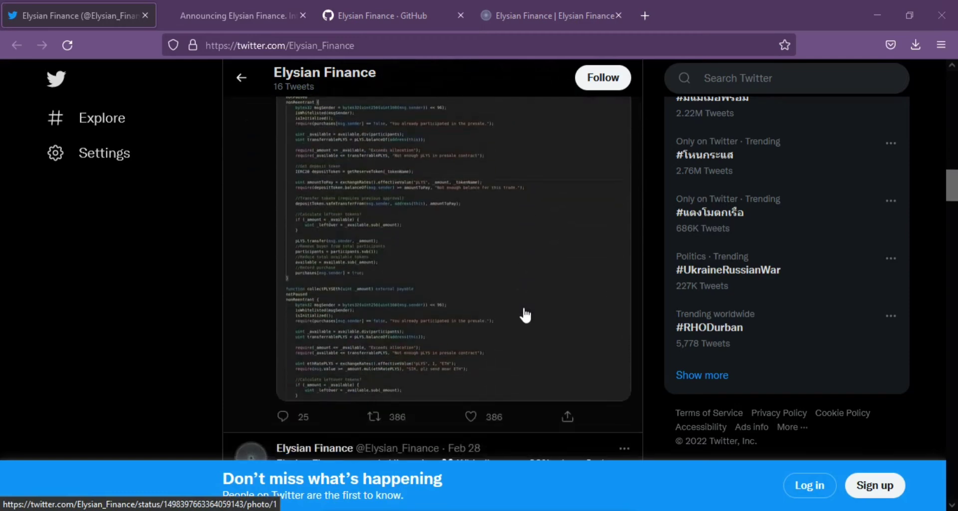
scroll(524, 314, "down", 1)
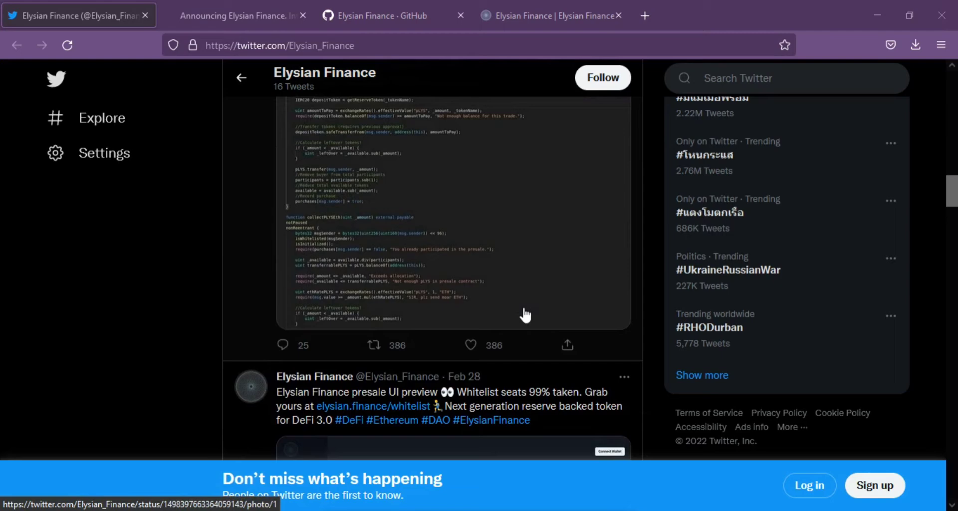
scroll(524, 314, "down", 1)
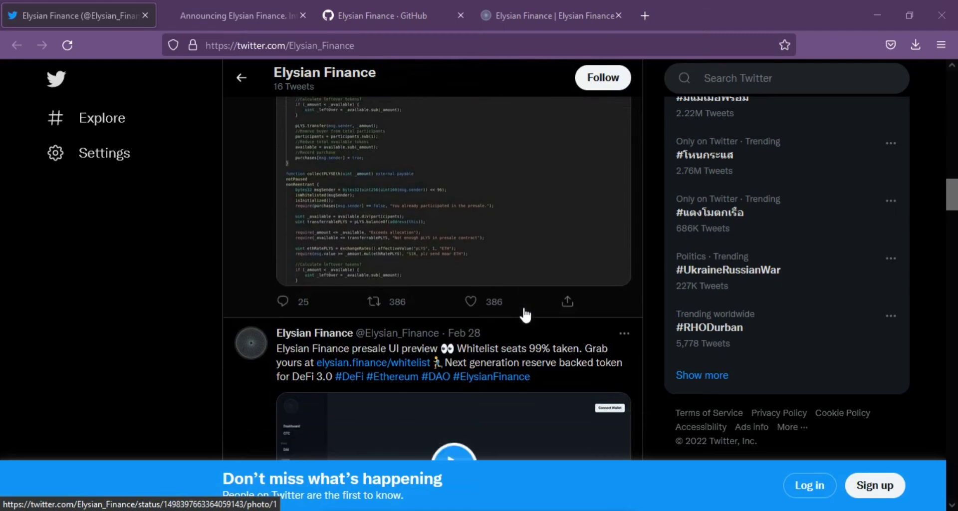
scroll(525, 313, "down", 1)
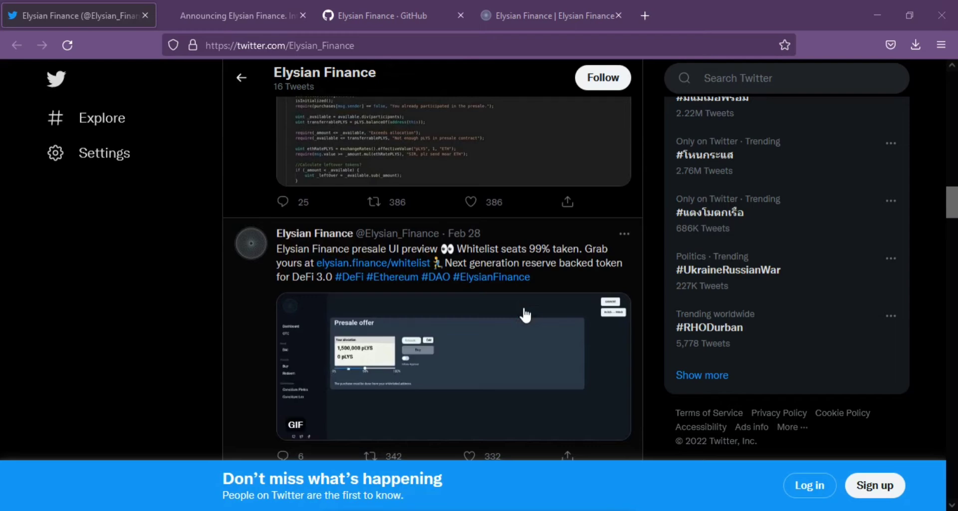
scroll(524, 313, "down", 1)
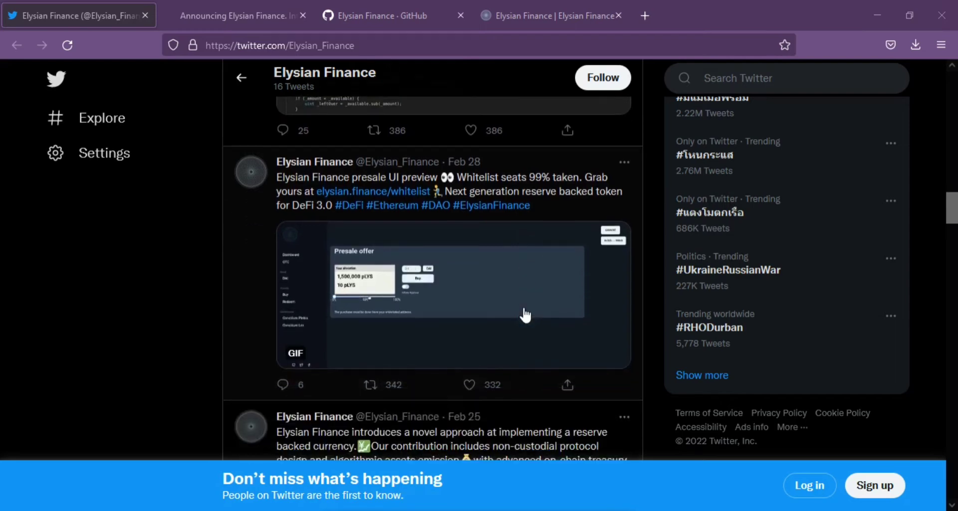
scroll(363, 280, "down", 1)
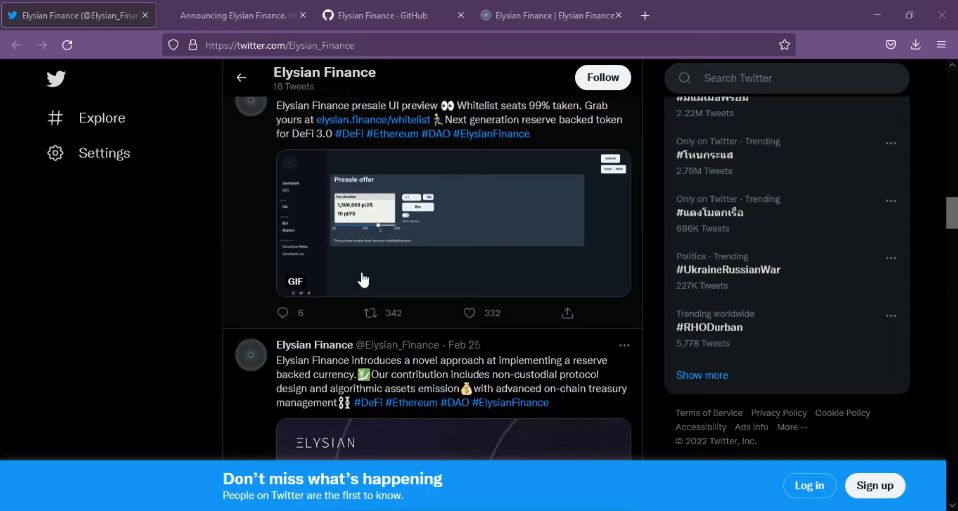
scroll(363, 280, "down", 1)
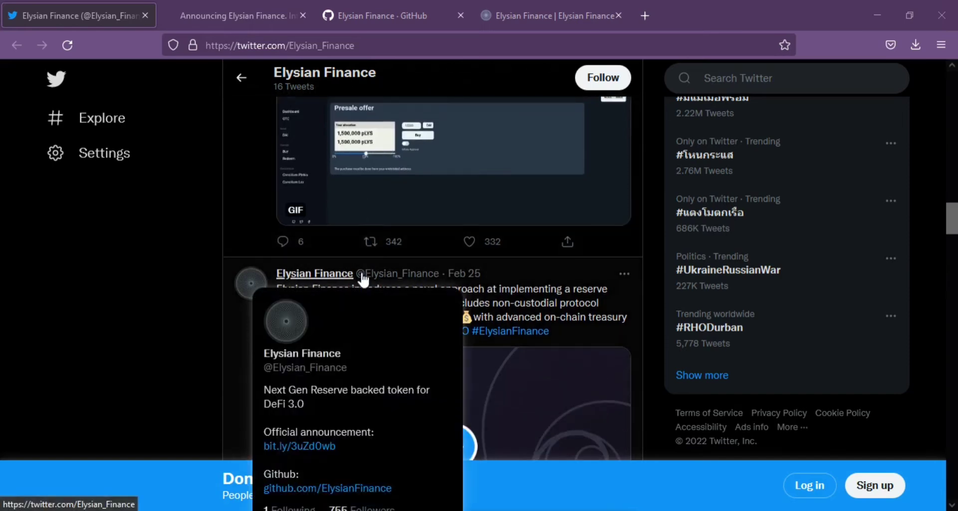
mouse_move(314, 274)
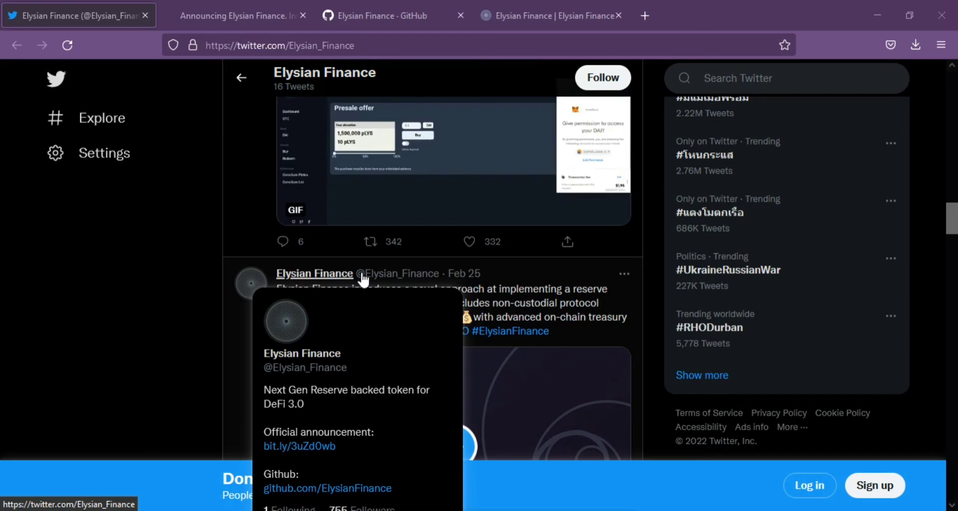
scroll(364, 279, "down", 1)
scroll(361, 280, "down", 1)
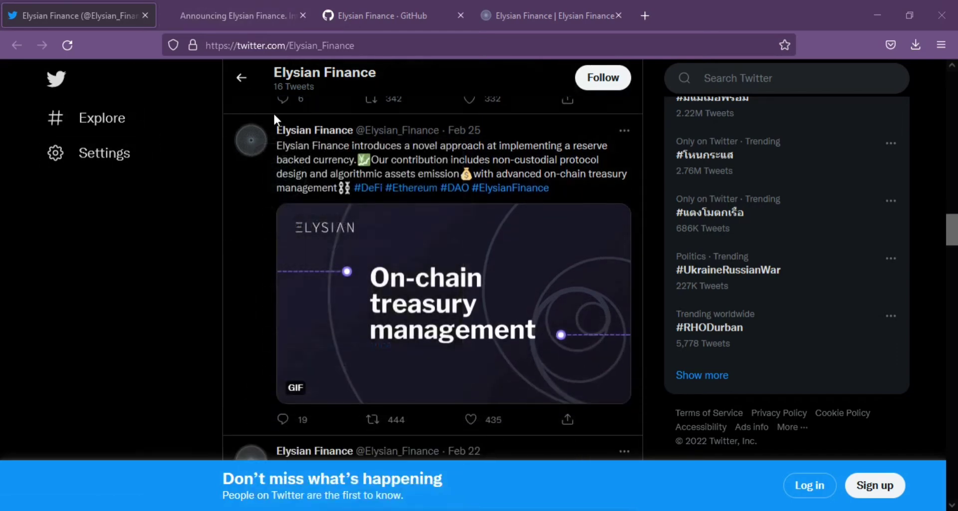
scroll(274, 112, "down", 2)
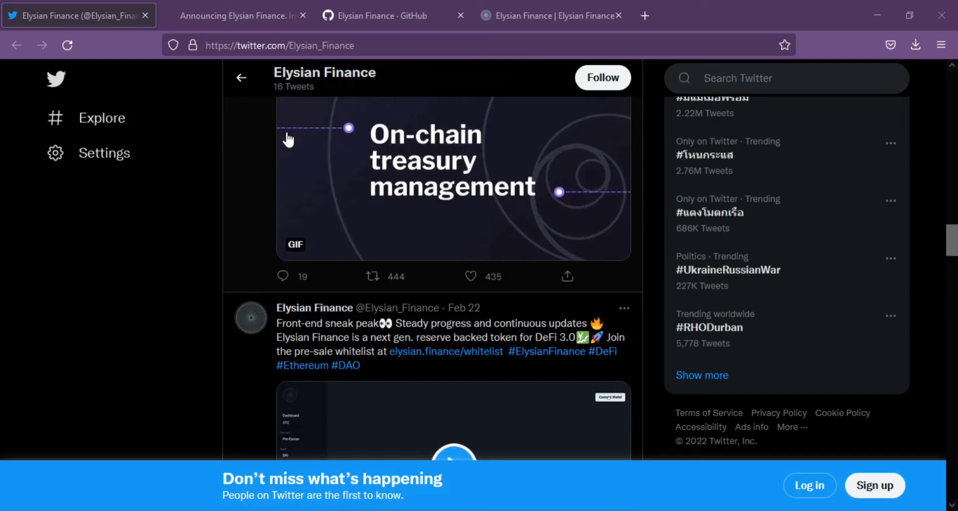
scroll(289, 140, "down", 1)
scroll(289, 140, "down", 1)
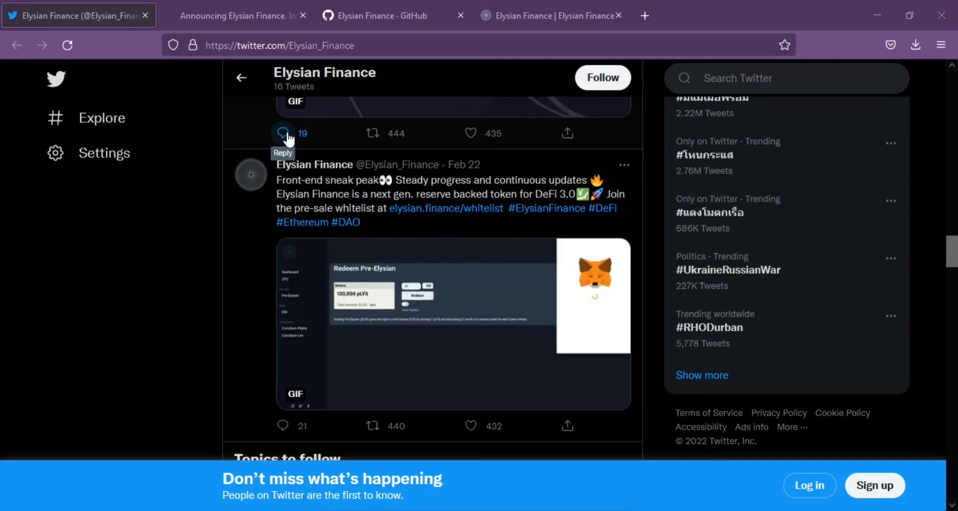
scroll(289, 139, "down", 1)
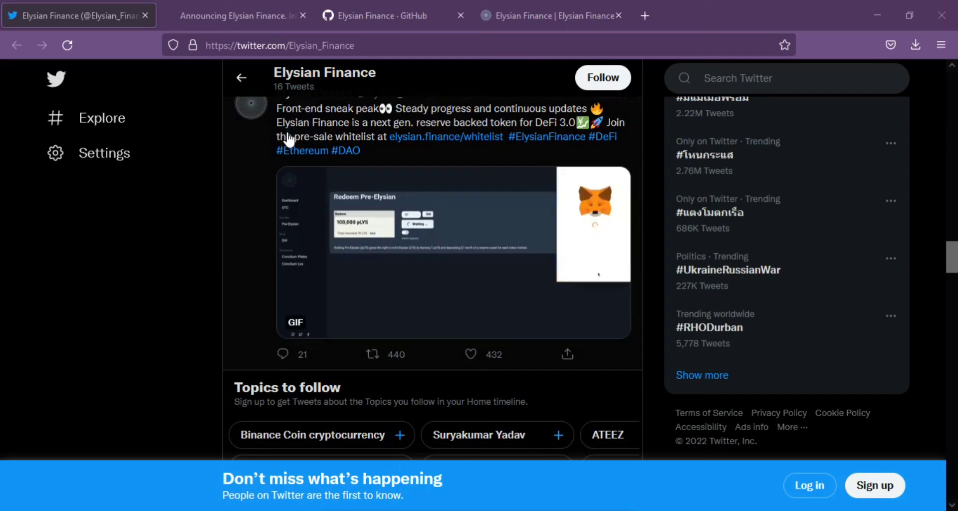
scroll(289, 140, "down", 1)
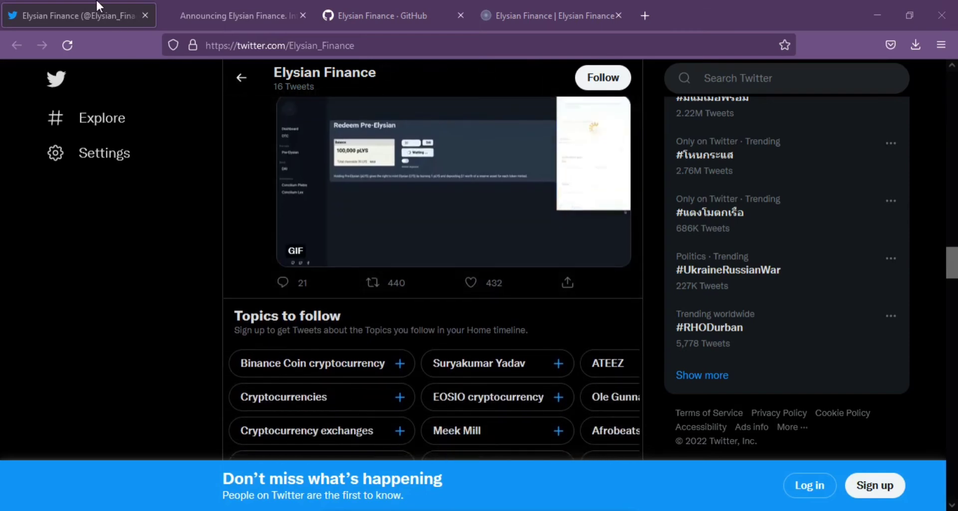
- Browse the older Elysian Finance tweets to the feed's end, then bring up the Medium announcement article
left_click(232, 15)
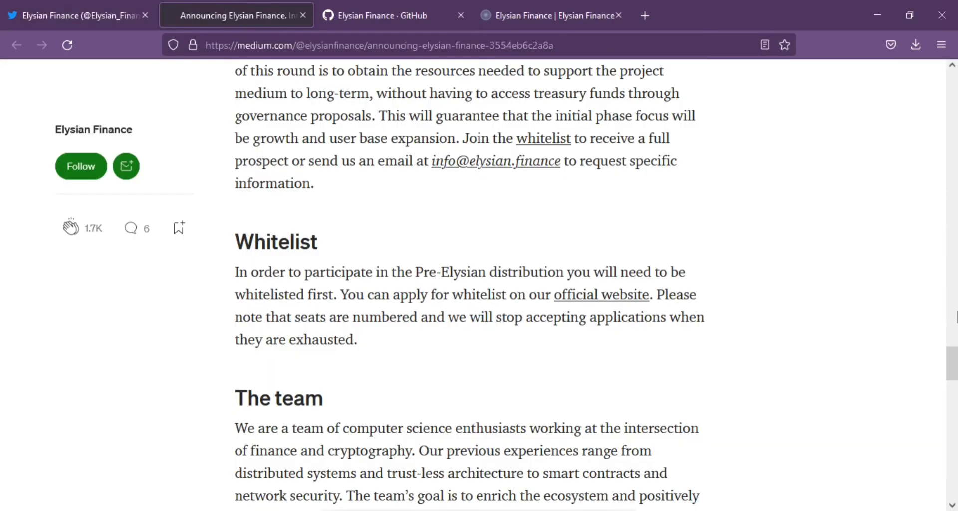
left_click_drag(950, 362, 891, 53)
scroll(738, 206, "down", 1)
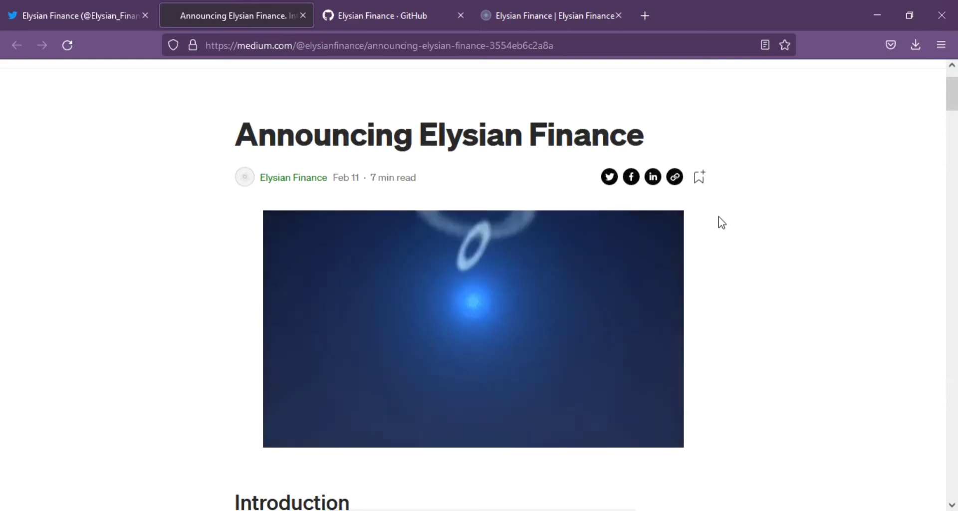
scroll(721, 222, "down", 1)
scroll(722, 223, "down", 1)
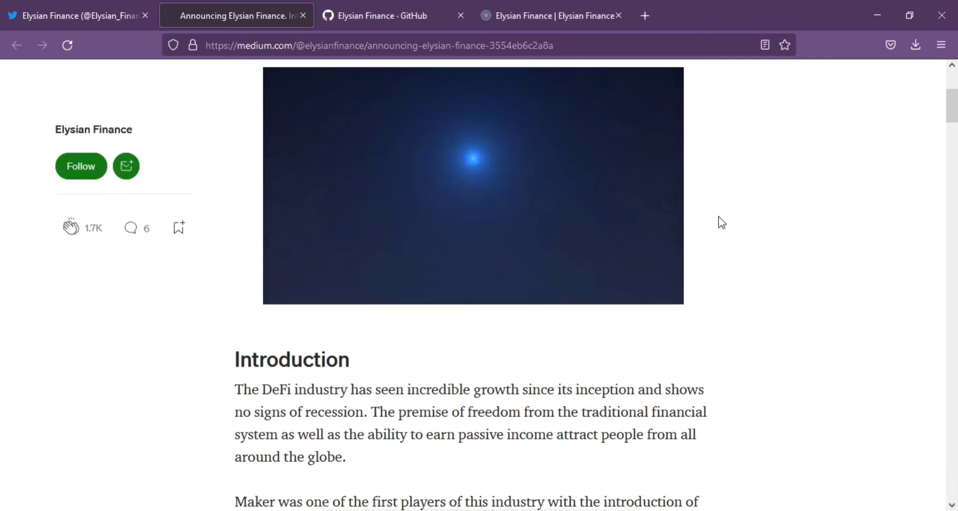
scroll(721, 222, "down", 1)
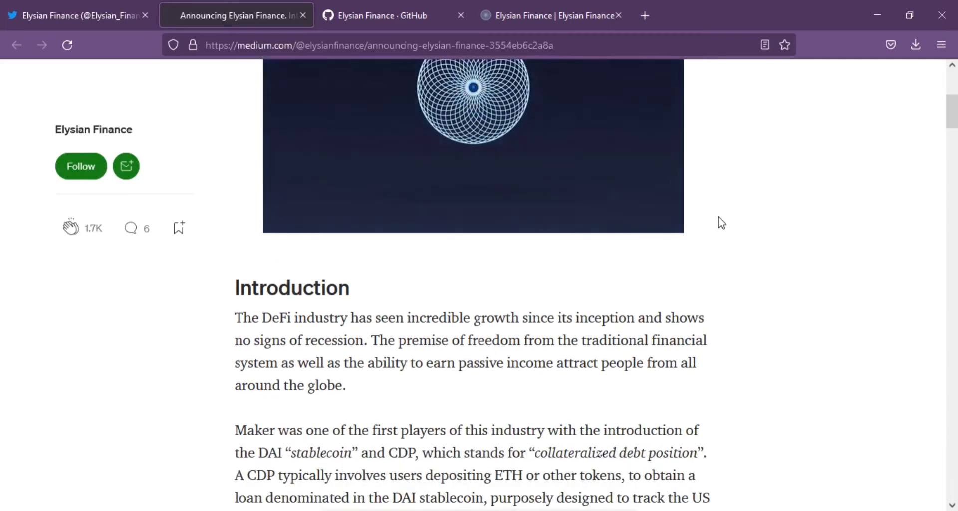
scroll(722, 222, "down", 1)
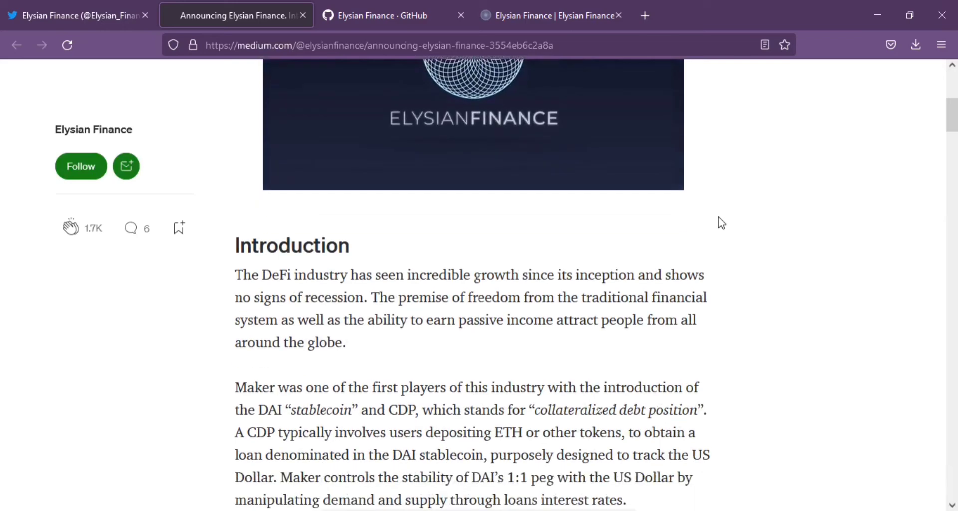
scroll(722, 222, "down", 1)
scroll(721, 222, "down", 1)
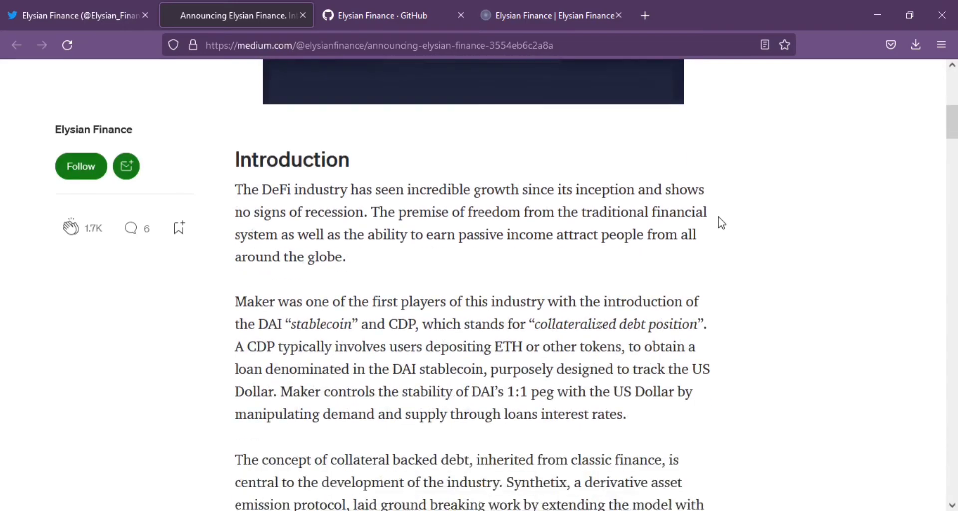
scroll(722, 223, "down", 1)
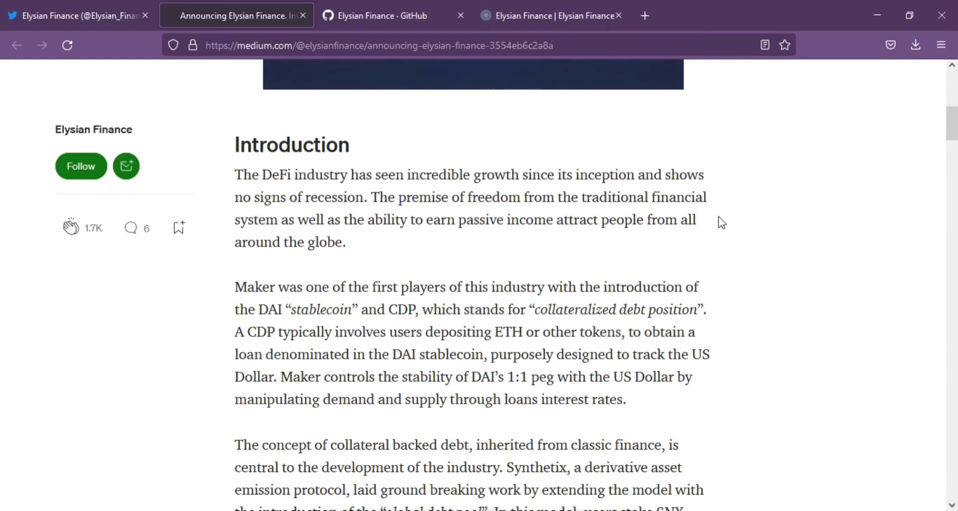
scroll(722, 222, "down", 1)
scroll(722, 223, "down", 1)
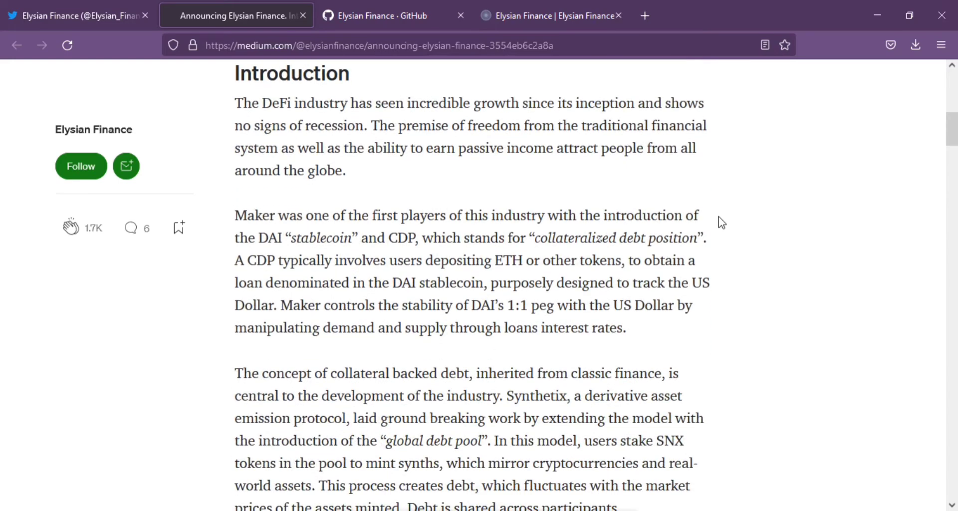
scroll(721, 223, "down", 2)
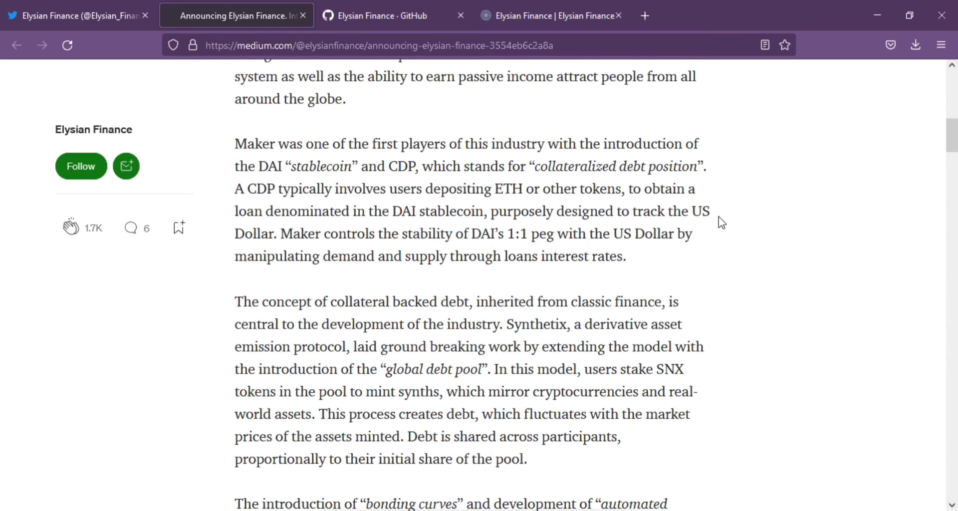
scroll(722, 222, "down", 2)
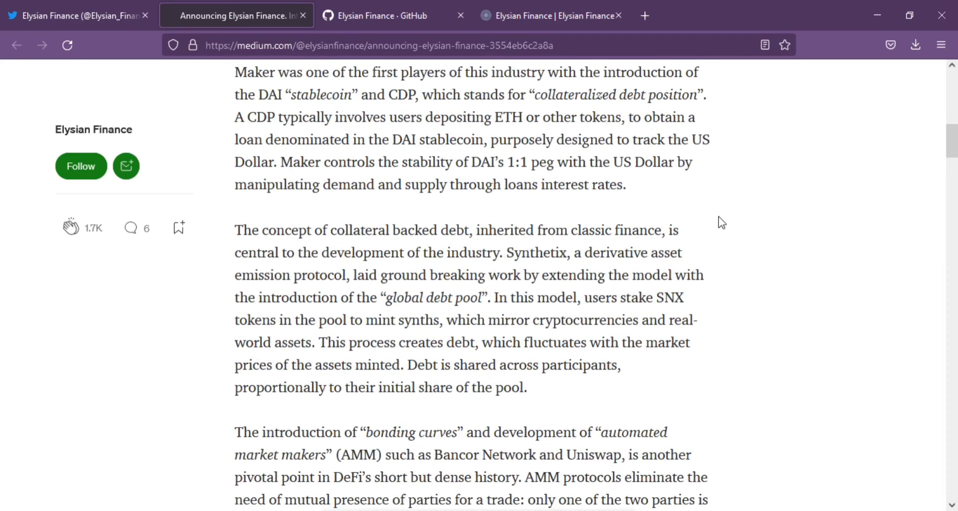
scroll(721, 222, "down", 2)
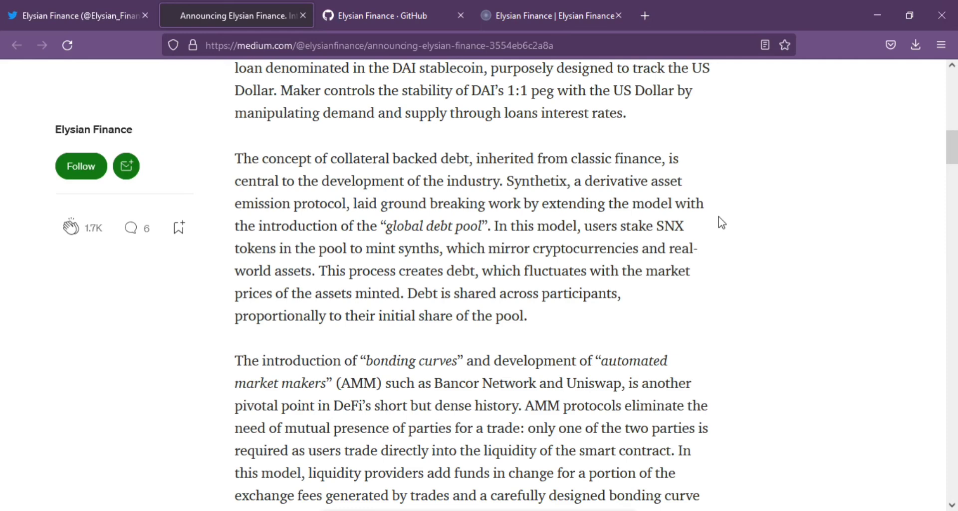
scroll(722, 222, "down", 2)
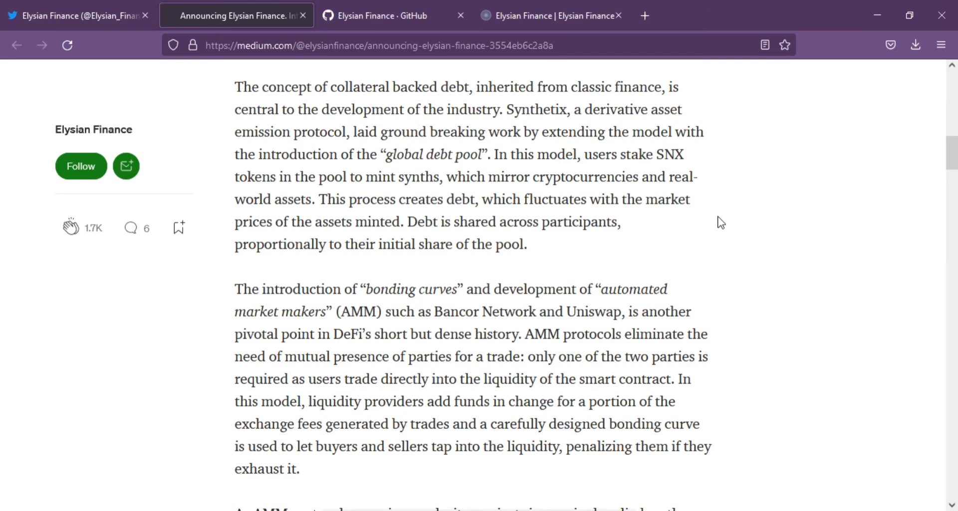
scroll(717, 223, "down", 2)
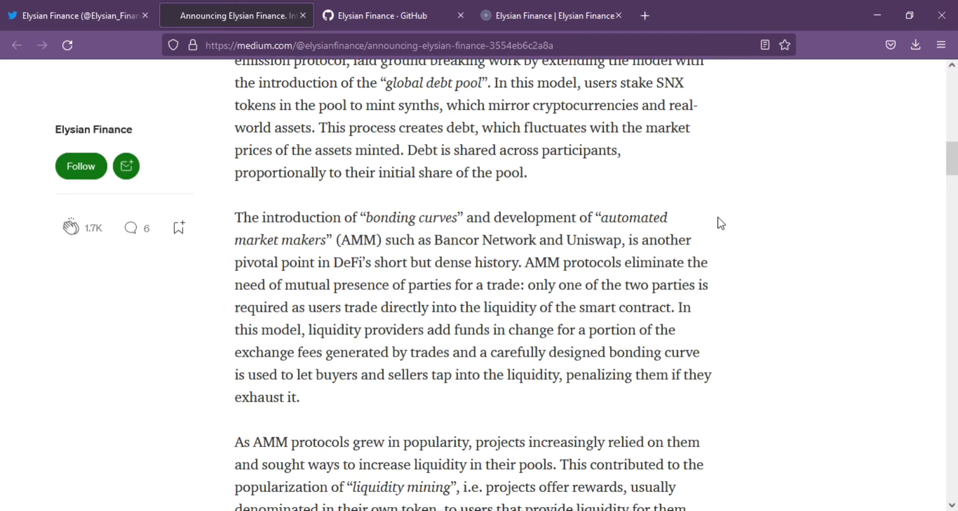
scroll(717, 222, "down", 2)
scroll(717, 223, "down", 2)
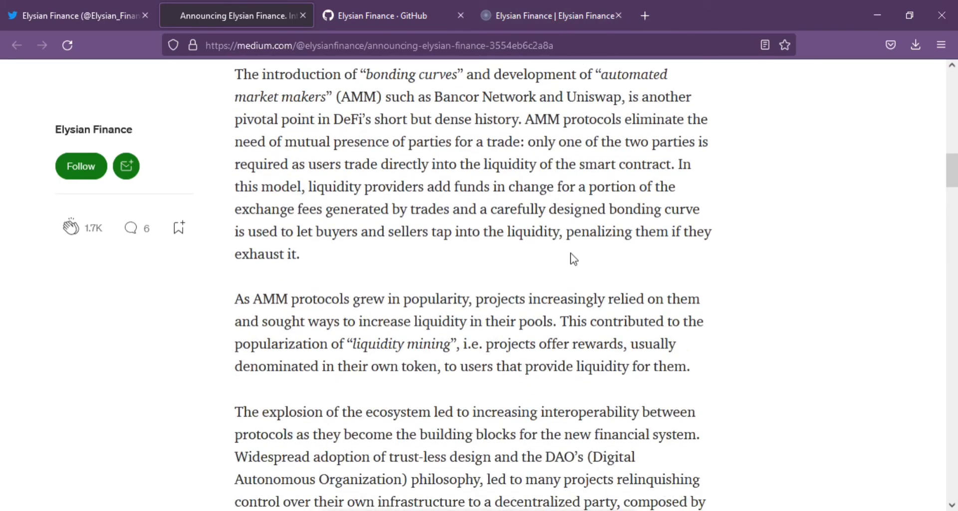
scroll(574, 259, "down", 2)
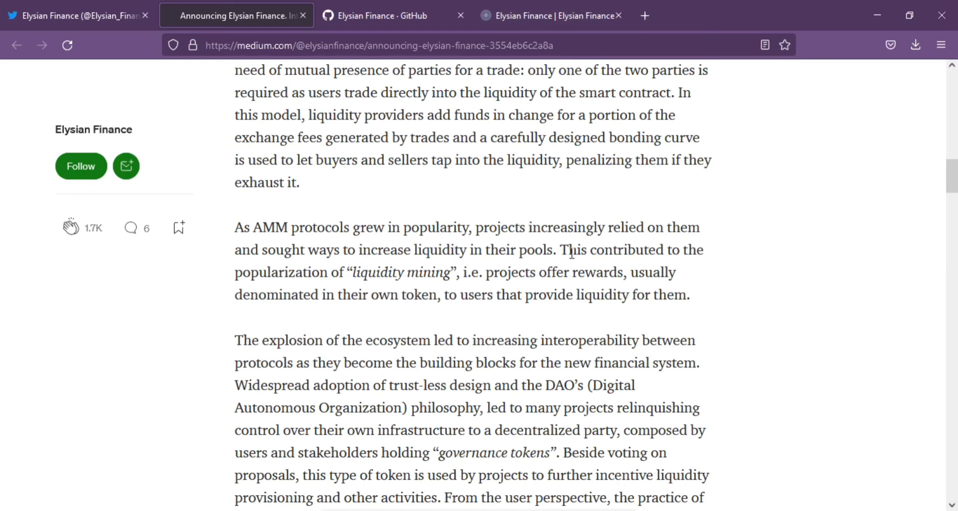
scroll(572, 254, "down", 2)
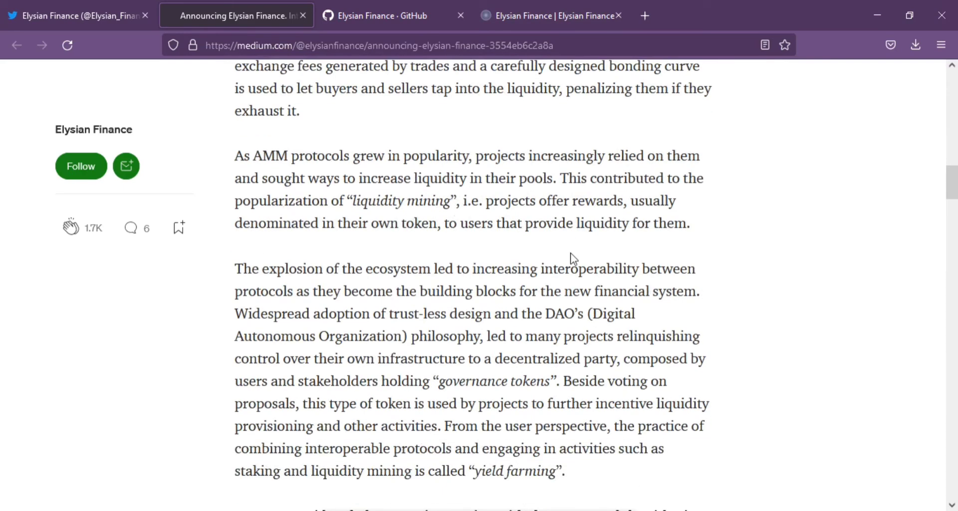
scroll(574, 258, "down", 1)
scroll(573, 258, "down", 1)
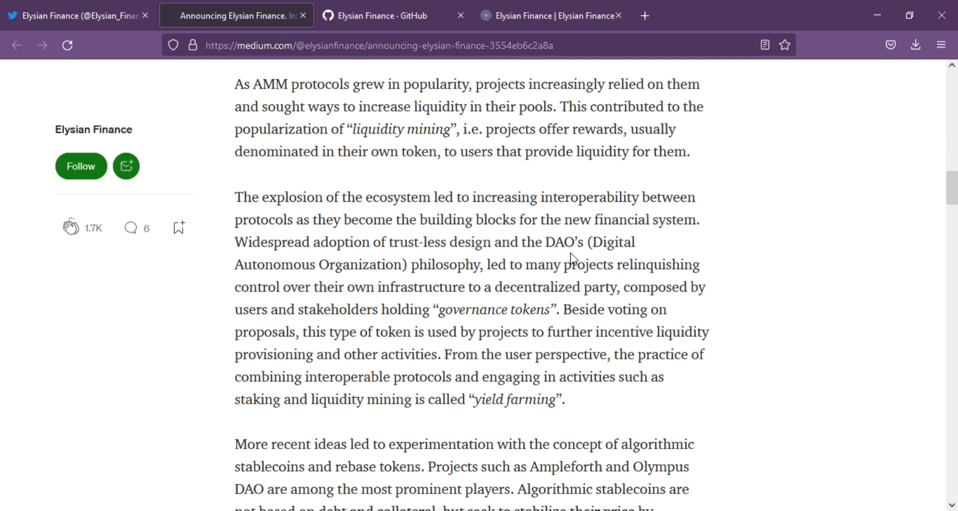
scroll(572, 258, "down", 2)
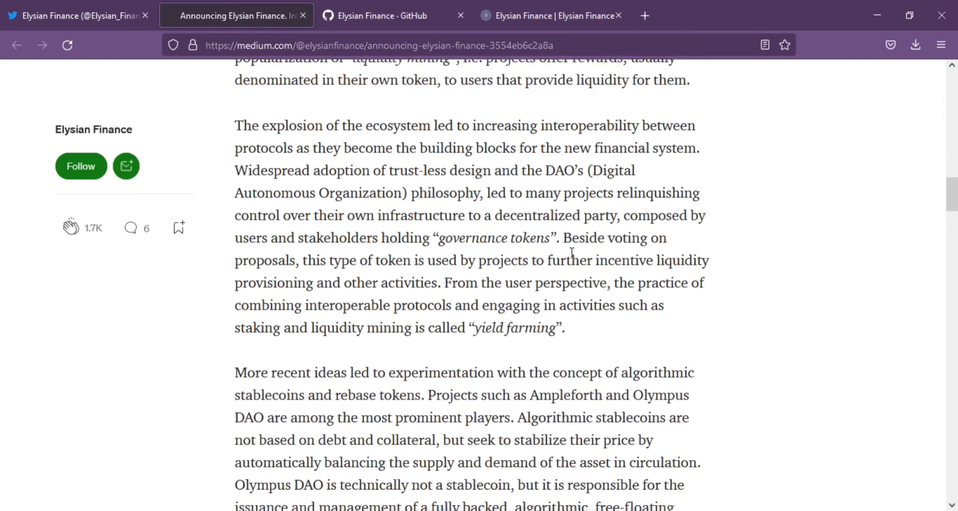
scroll(572, 255, "down", 2)
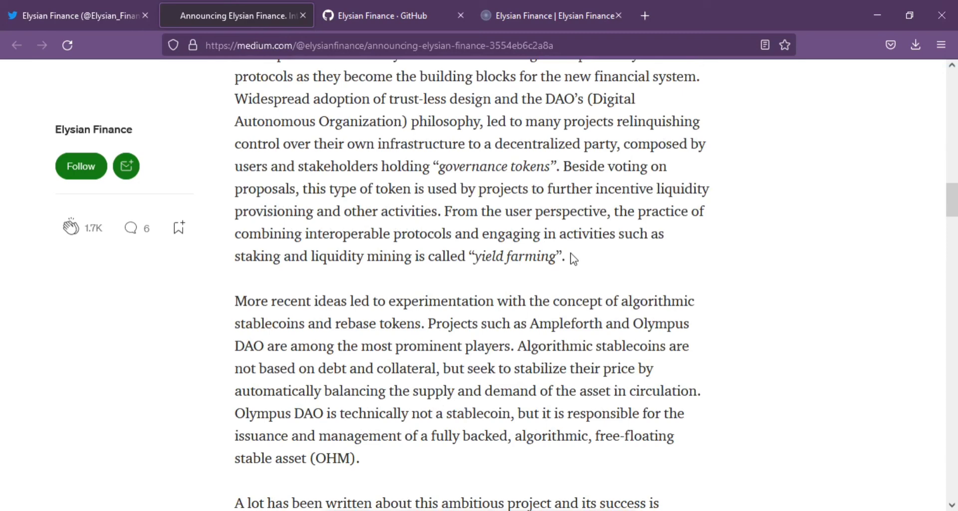
scroll(572, 259, "down", 2)
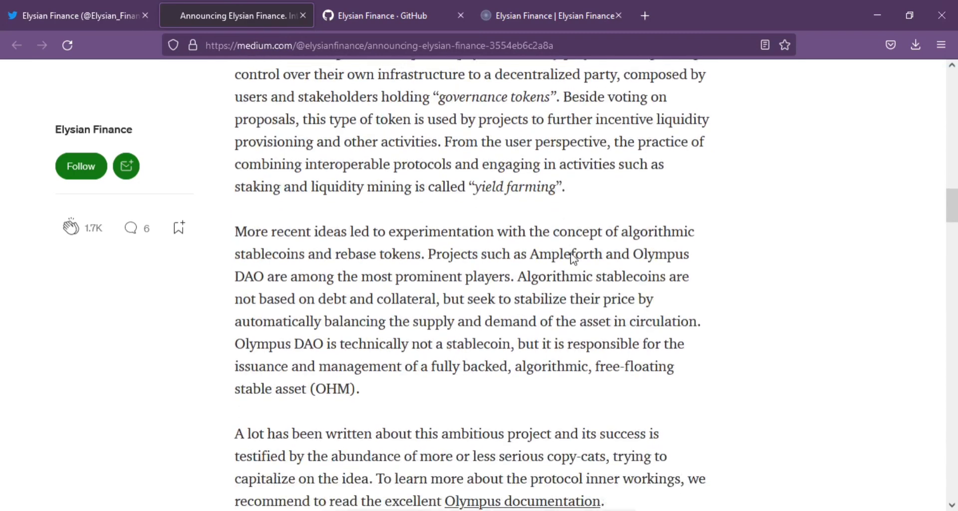
scroll(572, 258, "down", 2)
scroll(573, 255, "down", 2)
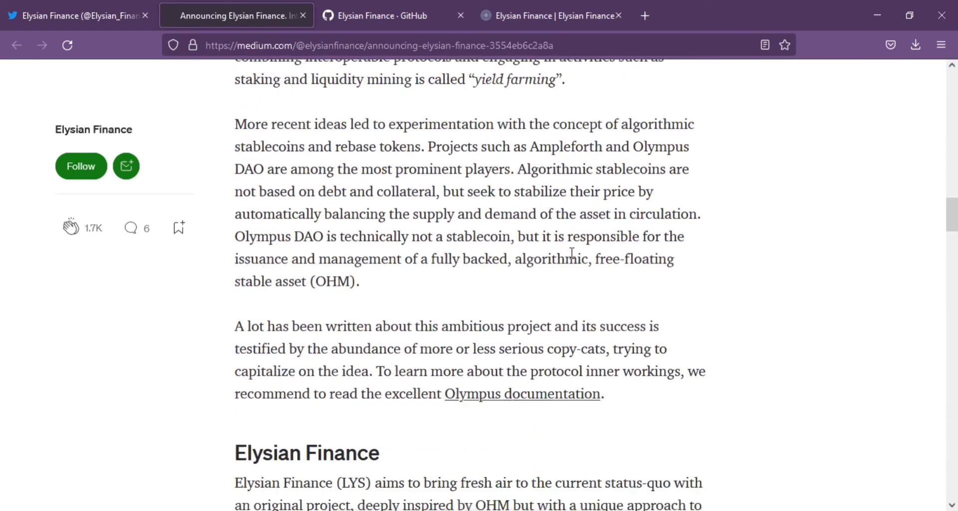
- Read the Medium article to its Elysian Finance section, then bring up the Elysian Finance GitHub page
left_click(382, 15)
scroll(516, 315, "down", 2)
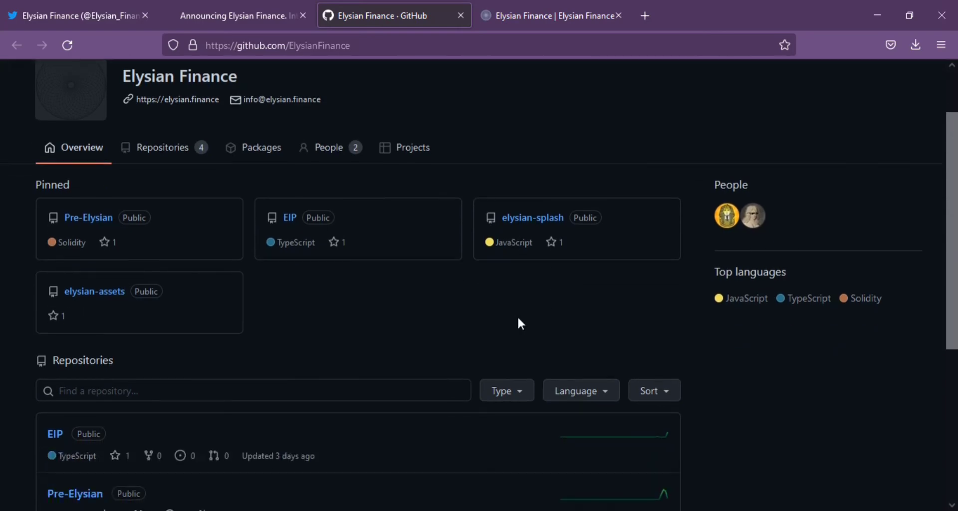
scroll(517, 316, "down", 2)
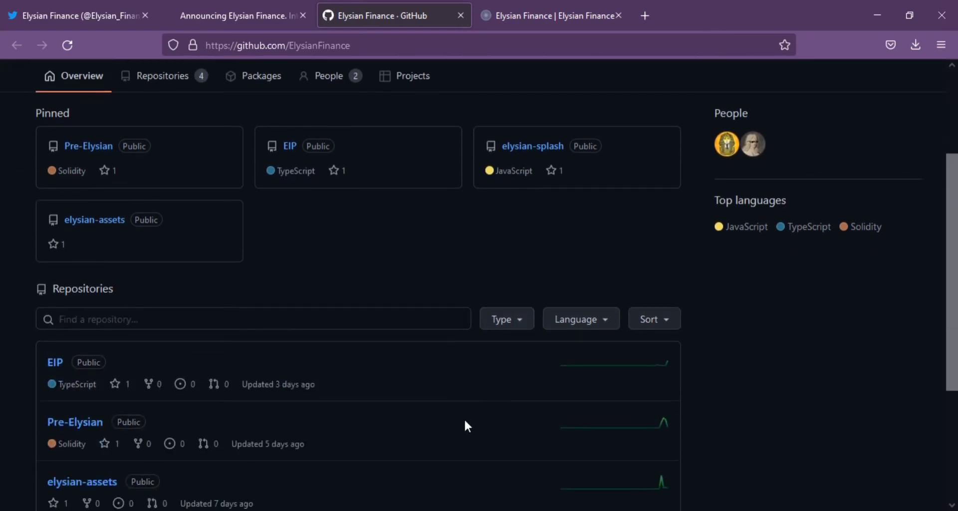
scroll(464, 426, "down", 2)
scroll(409, 448, "up", 2)
scroll(410, 448, "up", 2)
scroll(409, 449, "down", 4)
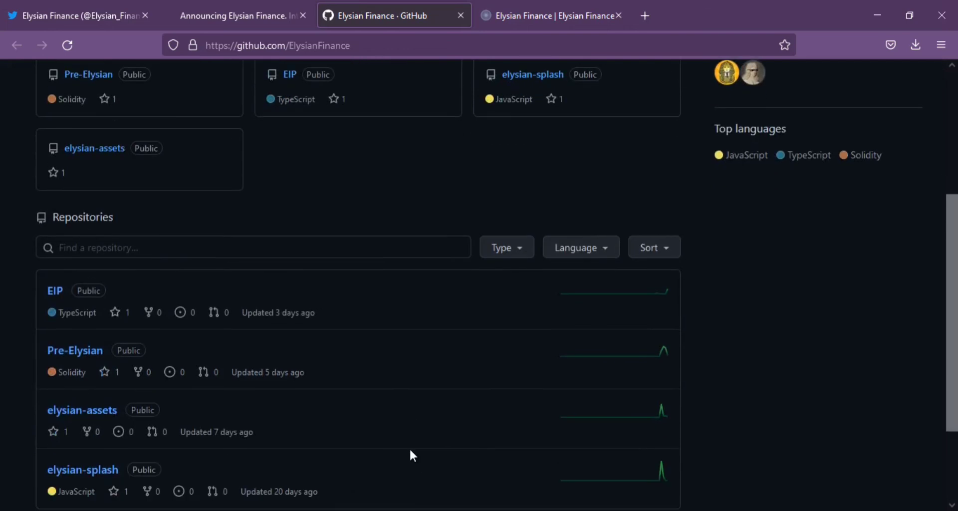
scroll(410, 448, "down", 2)
scroll(409, 448, "down", 2)
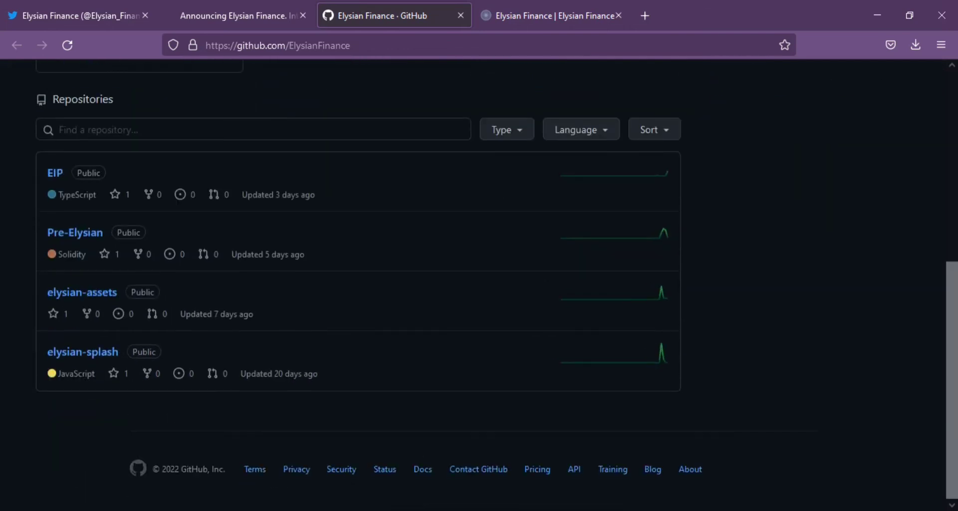